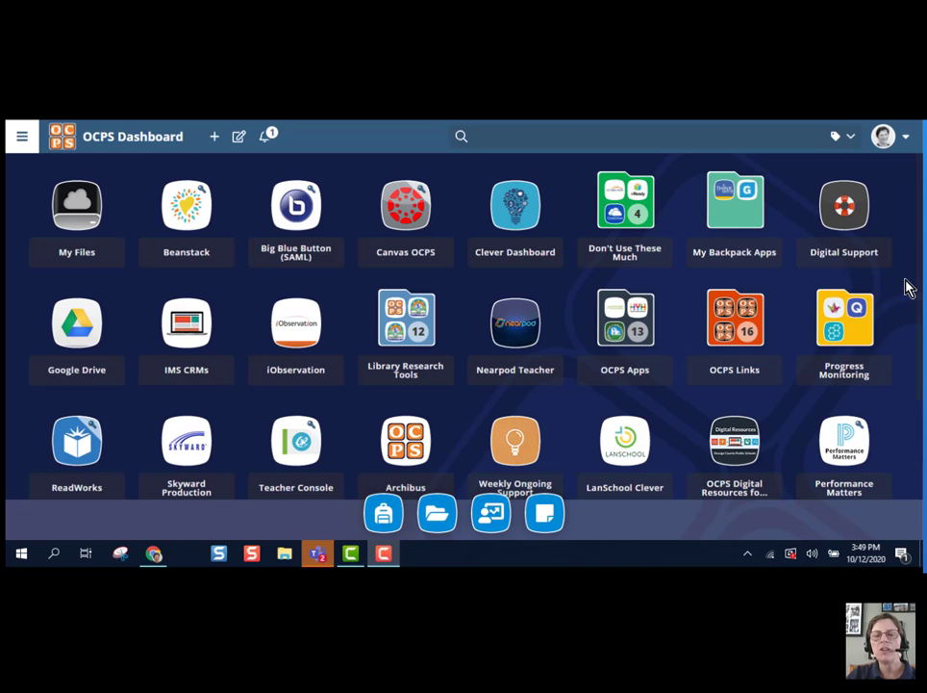
Step: Open SMART Learning Suite from the Supplemental Apps folder and sign in as a teacher with the saved account
scroll(908, 289, down, 2)
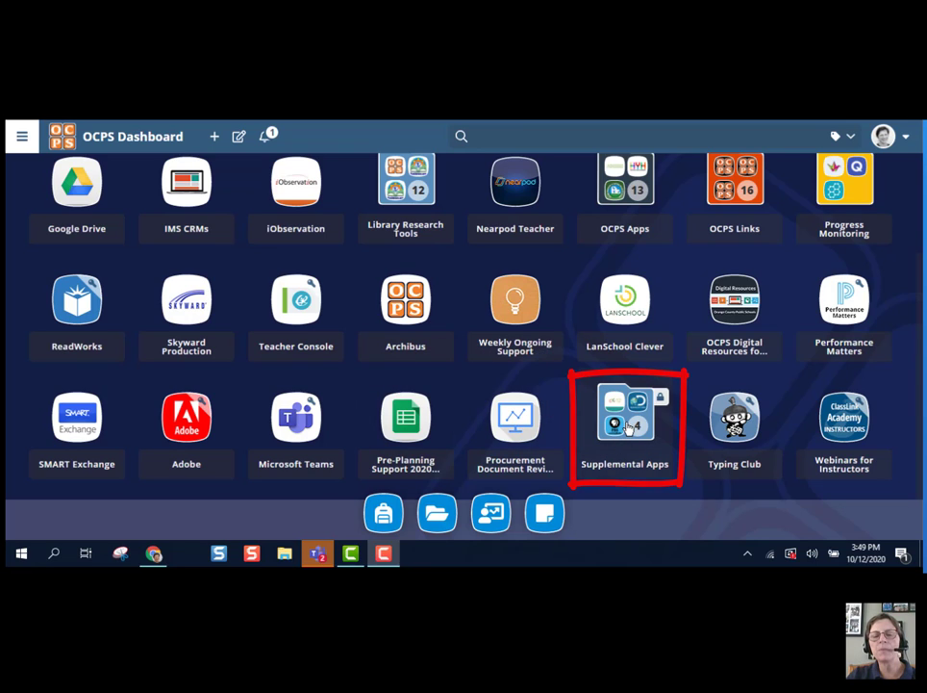
click(627, 427)
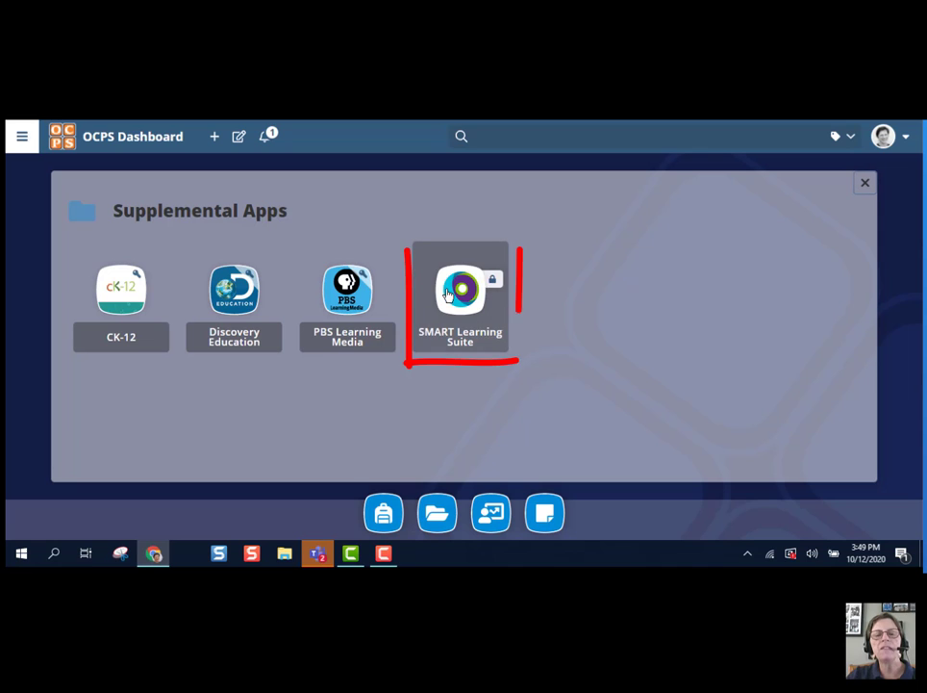
click(488, 334)
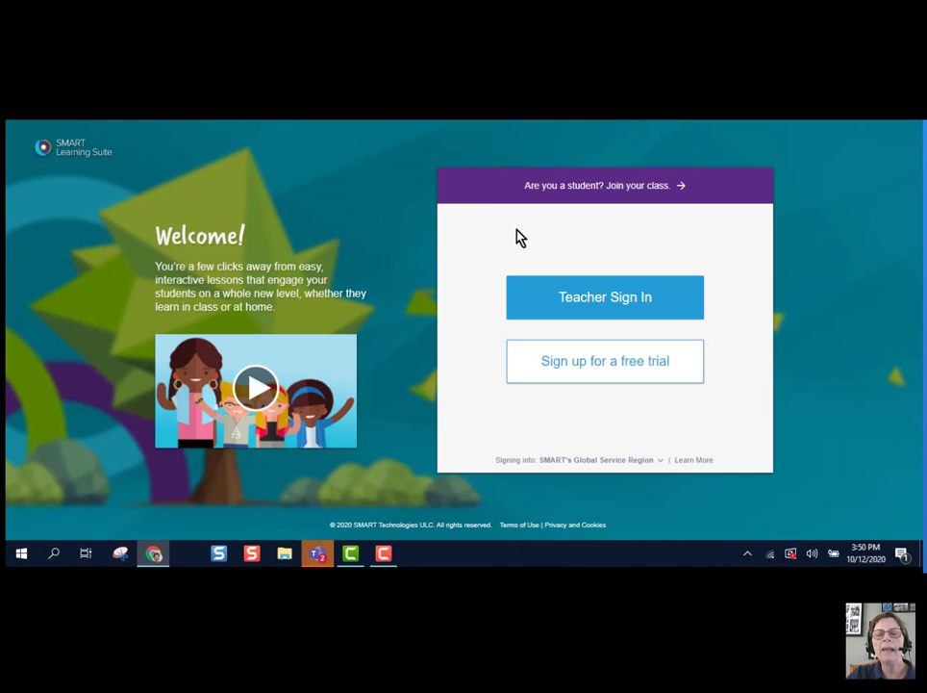
click(573, 300)
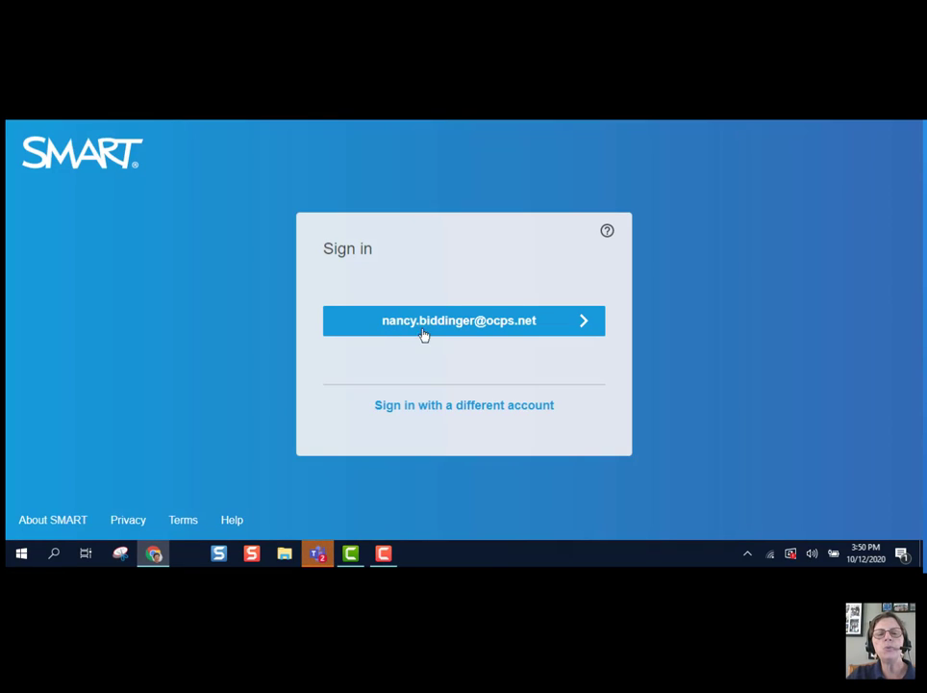
click(495, 324)
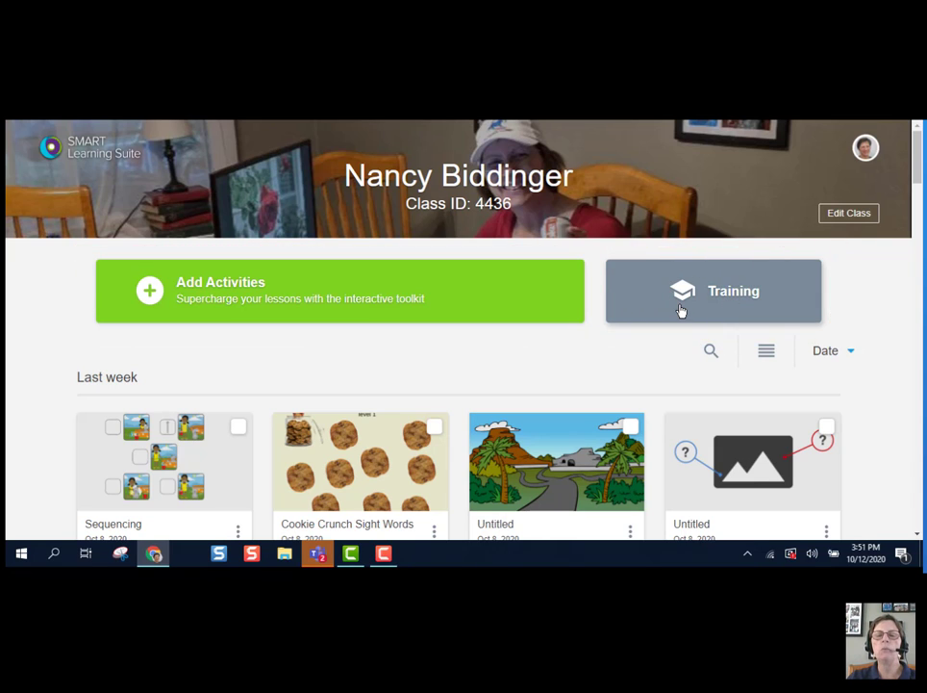
Step: Start adding a new activity and open the Game Based Activities templates
click(221, 293)
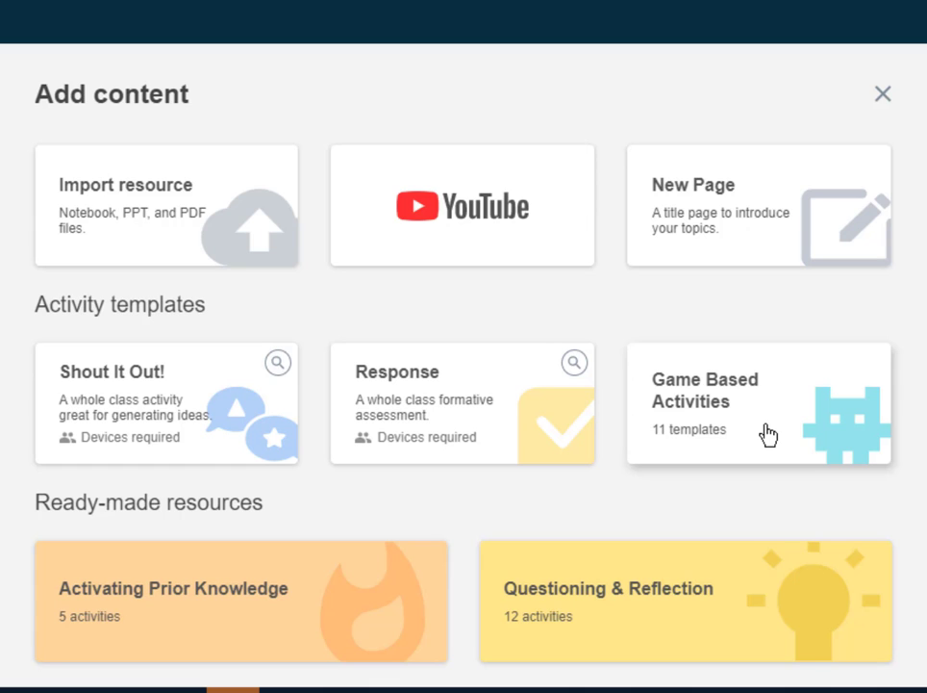
scroll(768, 435, down, 2)
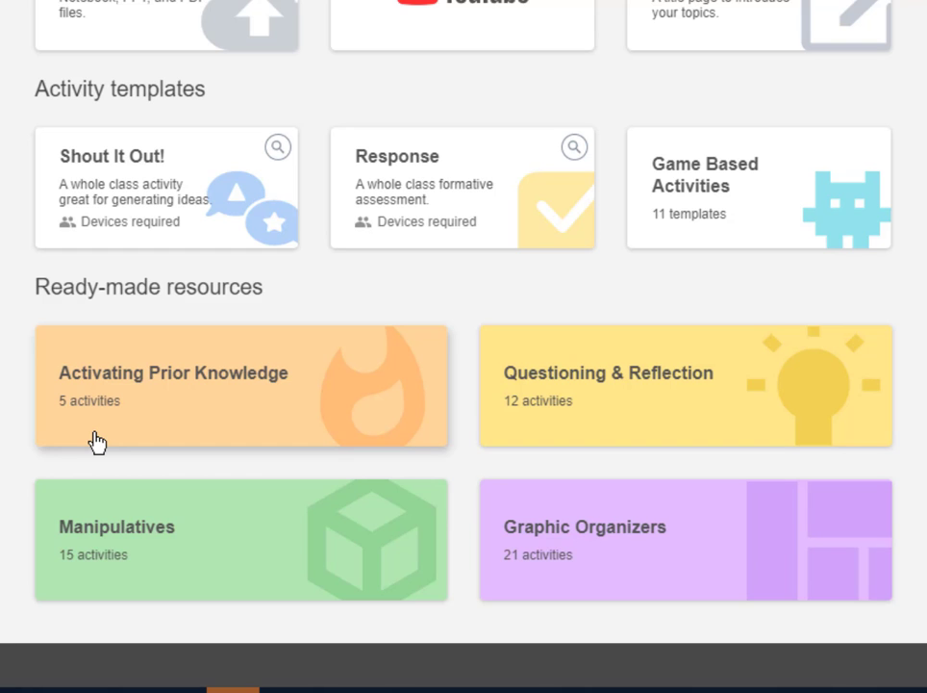
scroll(704, 379, up, 2)
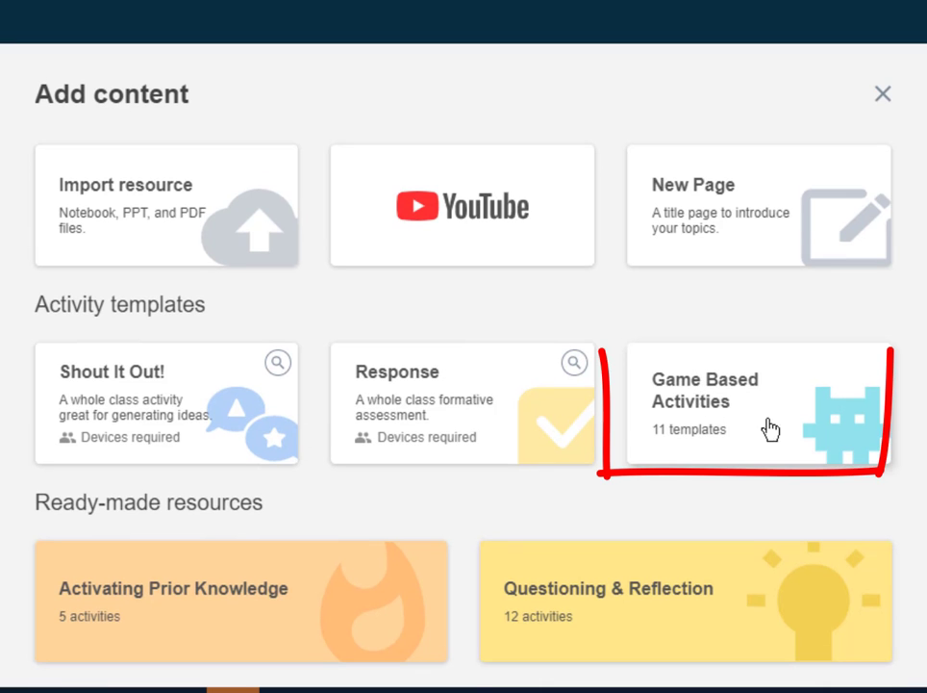
click(714, 405)
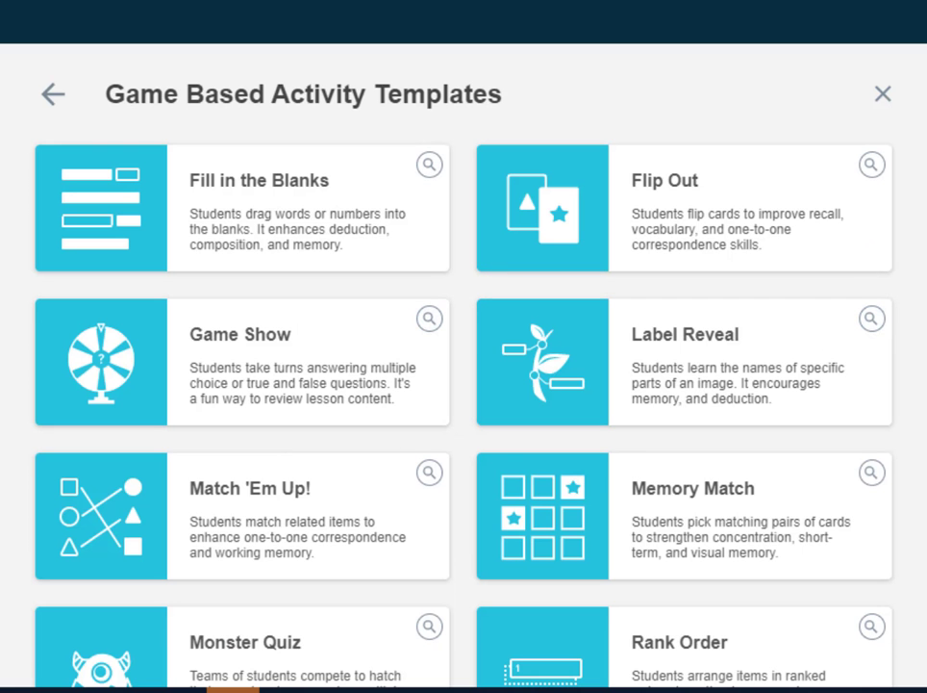
Step: Look through the game-based activity templates and preview Fill in the Blanks
scroll(463, 346, down, 5)
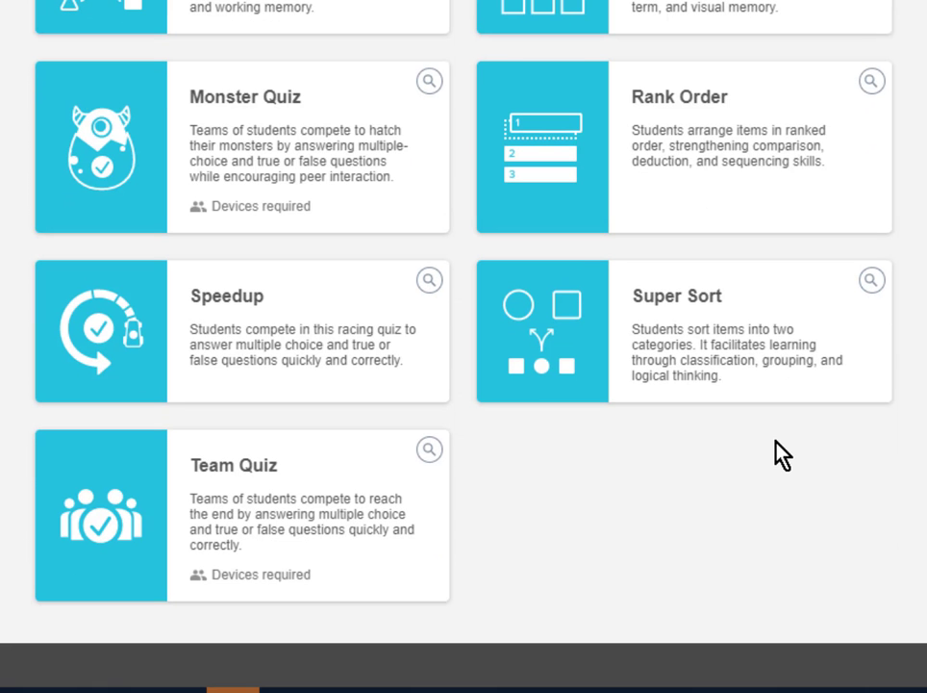
scroll(781, 454, up, 5)
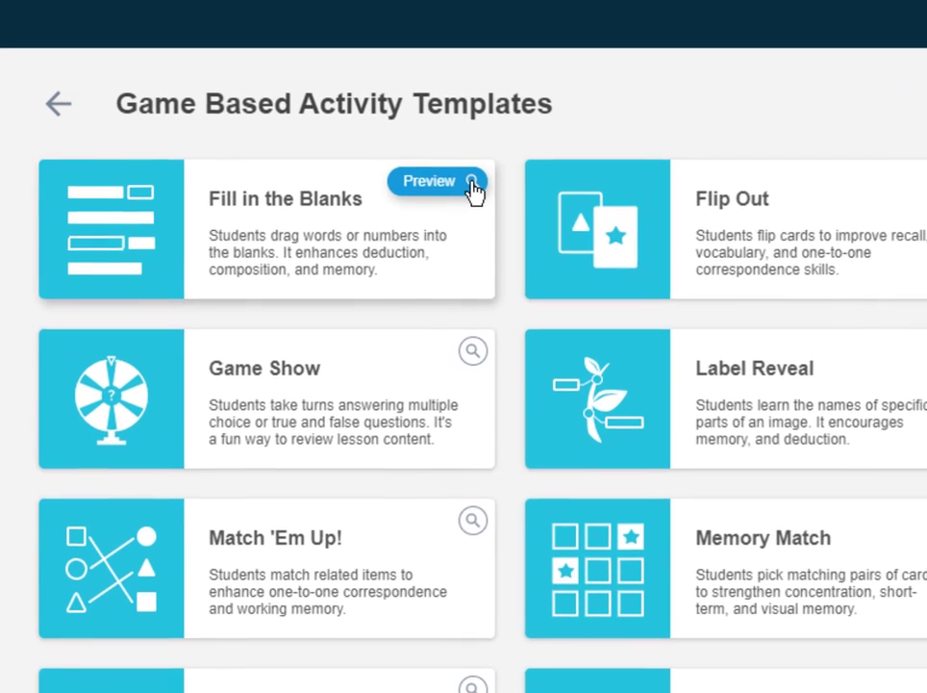
click(420, 167)
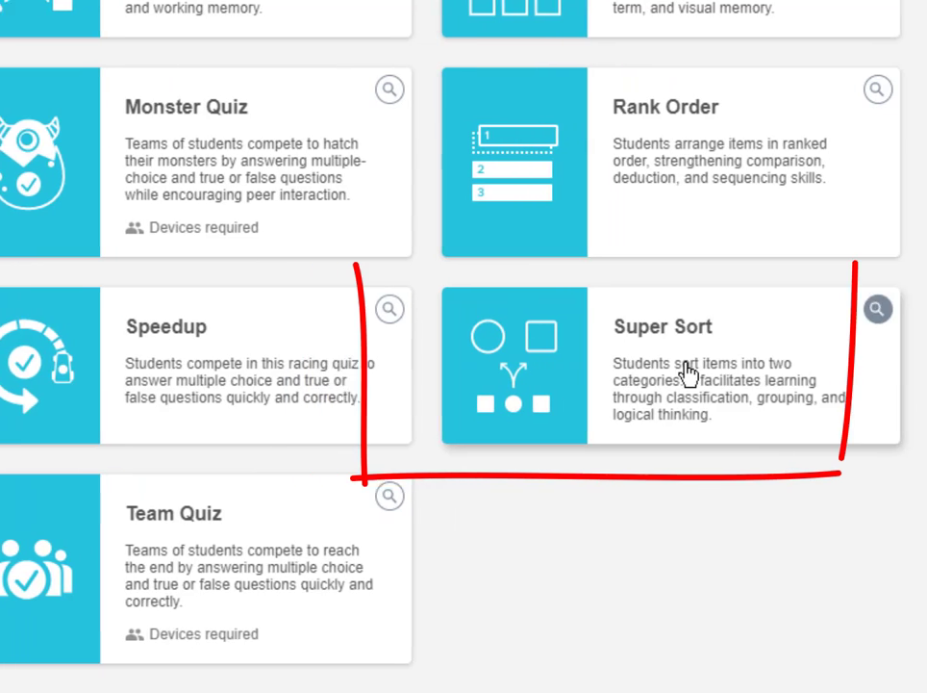
Step: Create a Super Sort activity with the categories Living and Non Living
click(687, 373)
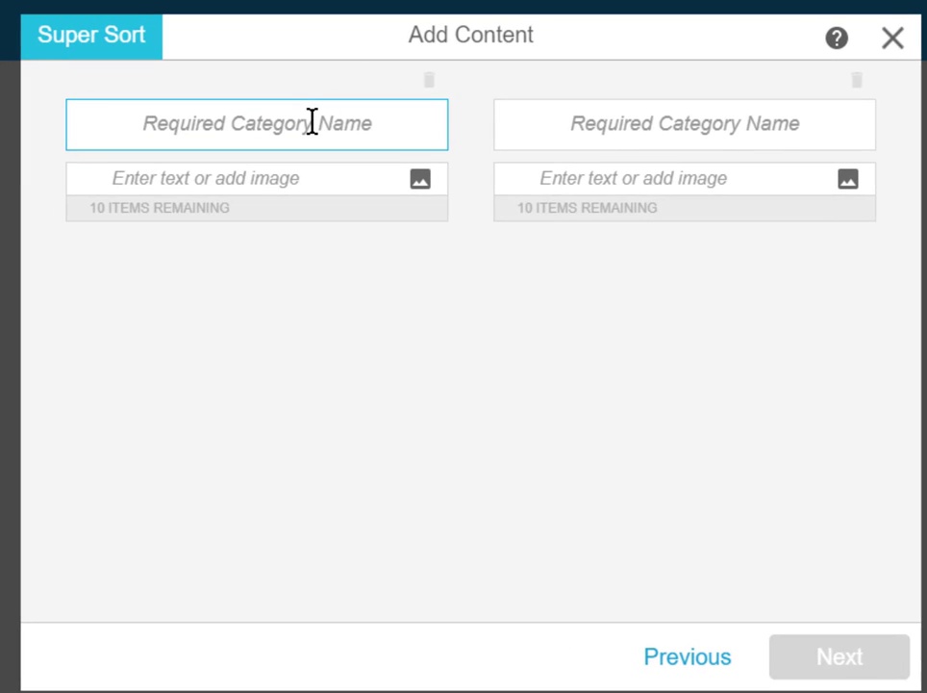
text(Living)
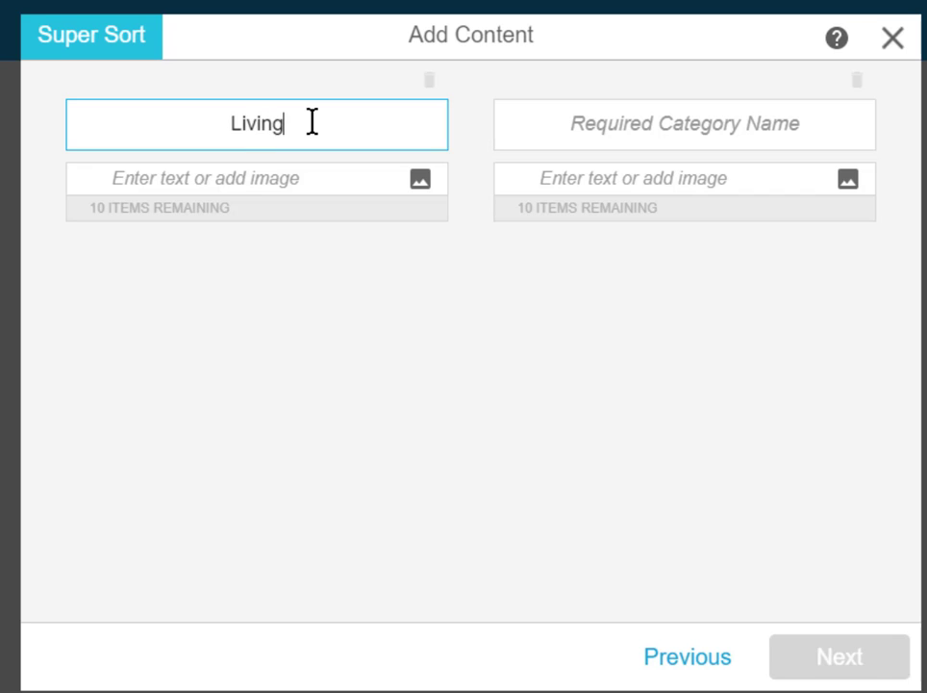
key(Tab)
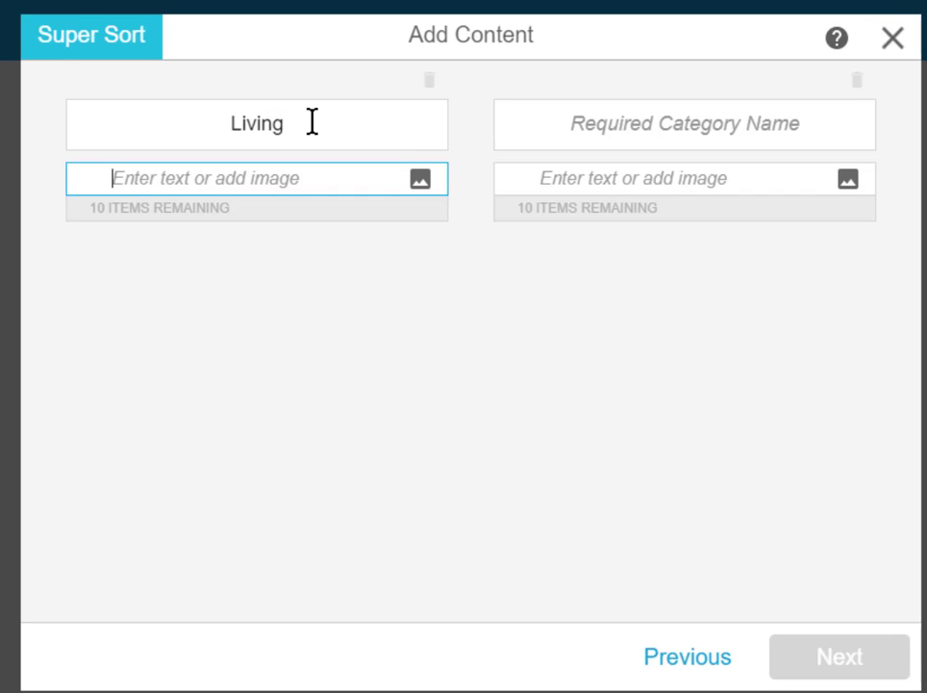
click(640, 122)
text(Non Living)
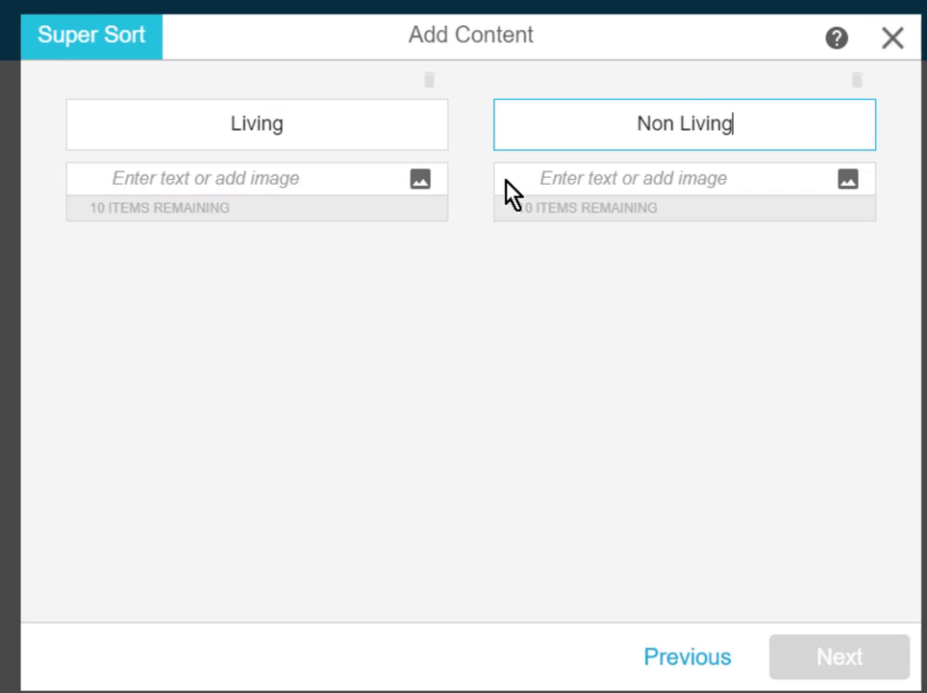
Step: Fill Living with a person's photo, Horse and Student, and Non Living with an ice cream image, Rock and Desk
click(419, 181)
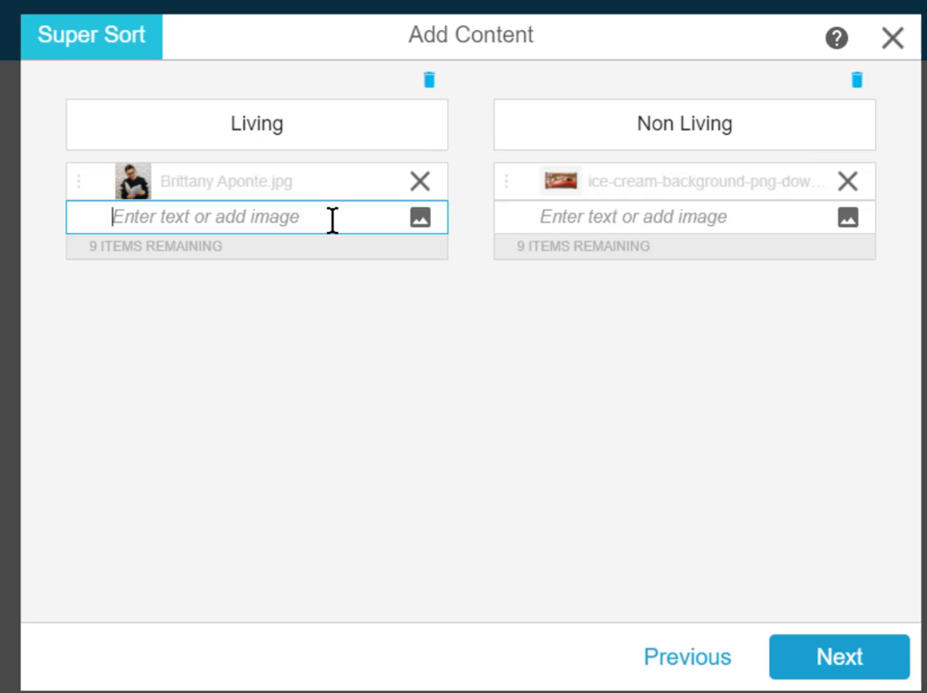
text(Horse)
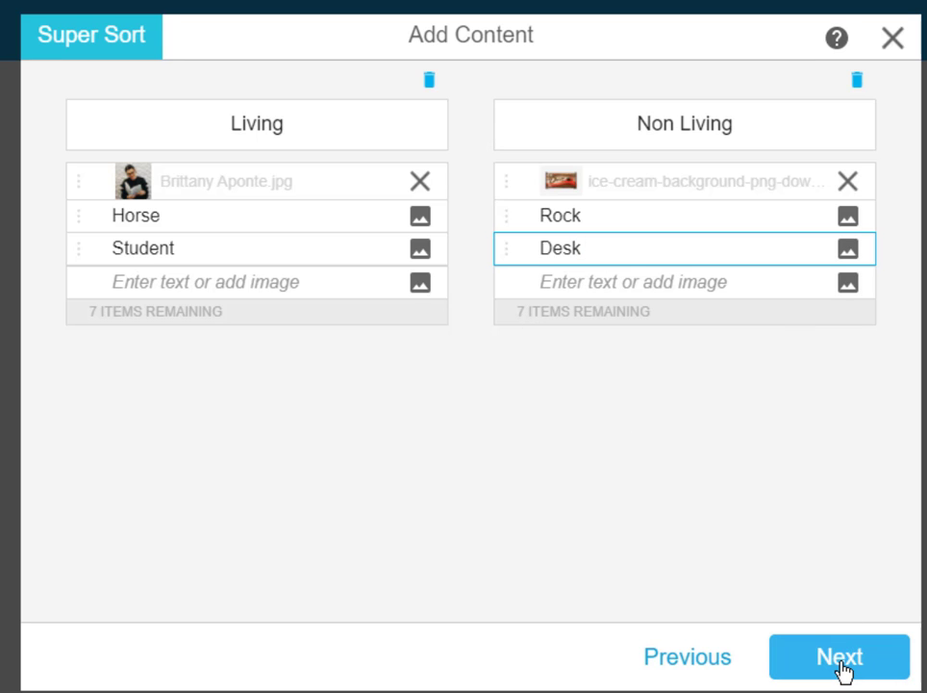
click(839, 671)
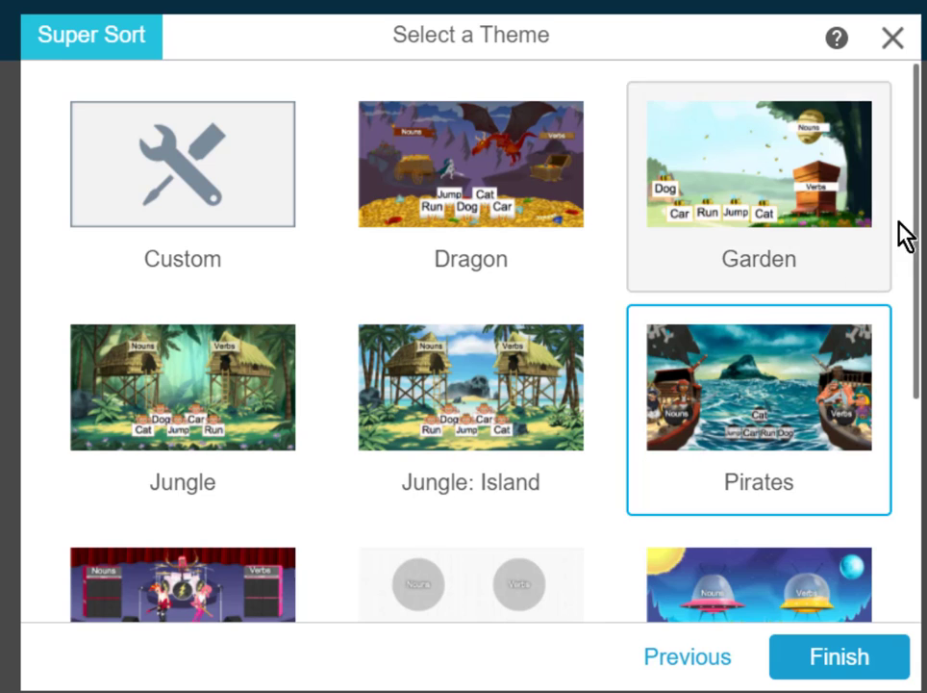
Step: Apply the Space theme to the Super Sort activity and finish creating it
scroll(911, 276, up, 1)
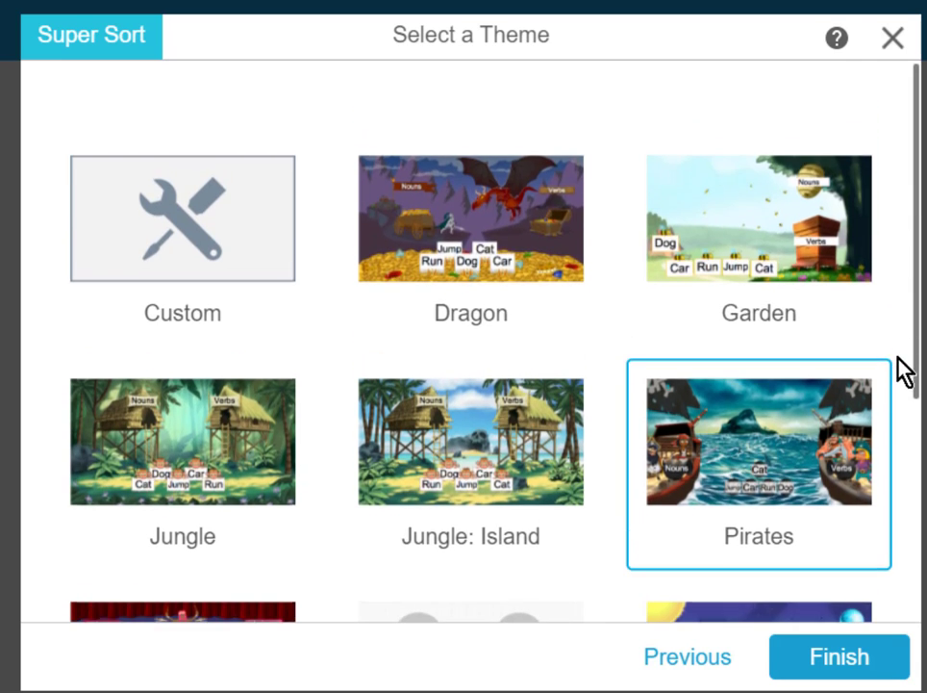
scroll(899, 370, down, 3)
scroll(538, 553, down, 2)
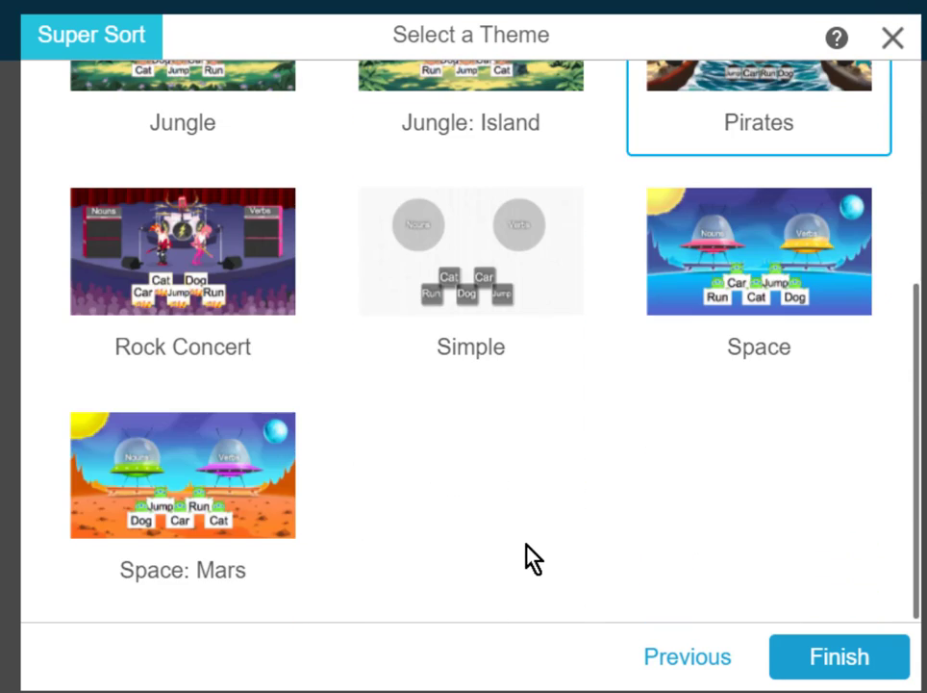
scroll(362, 252, up, 4)
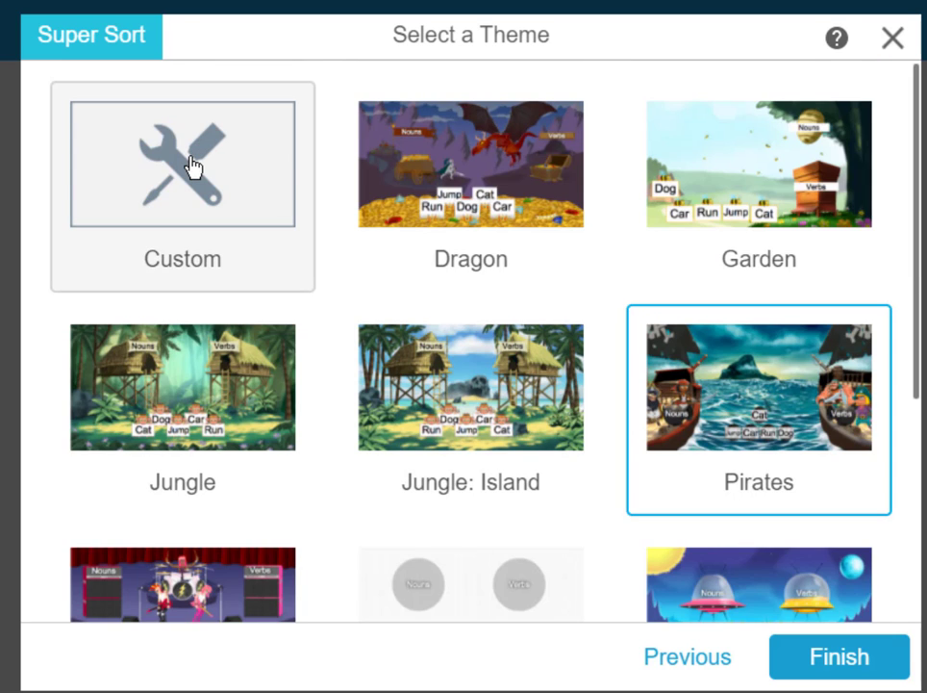
scroll(193, 166, down, 4)
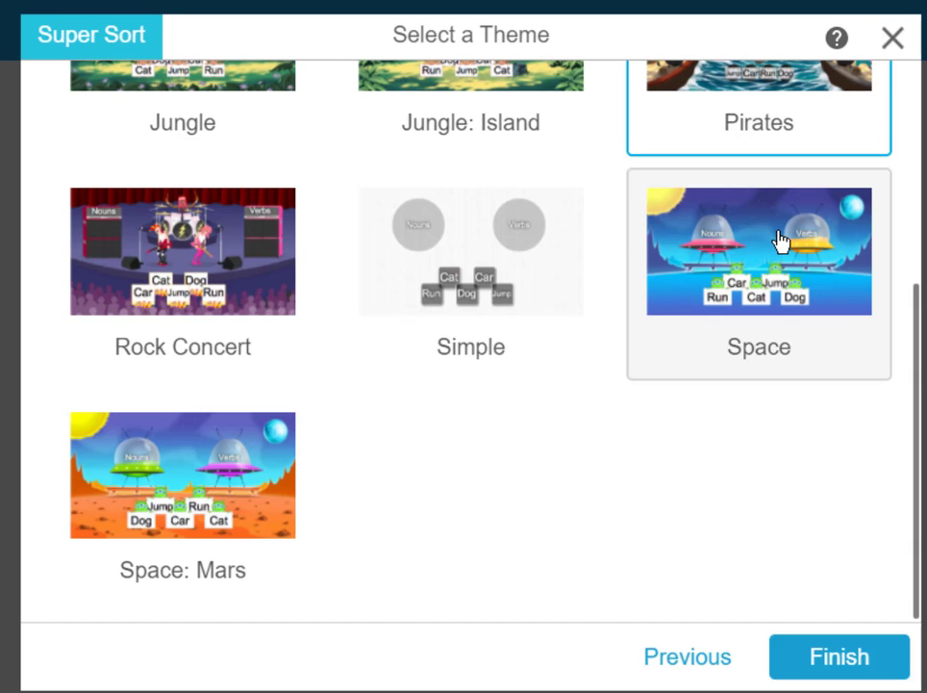
click(780, 240)
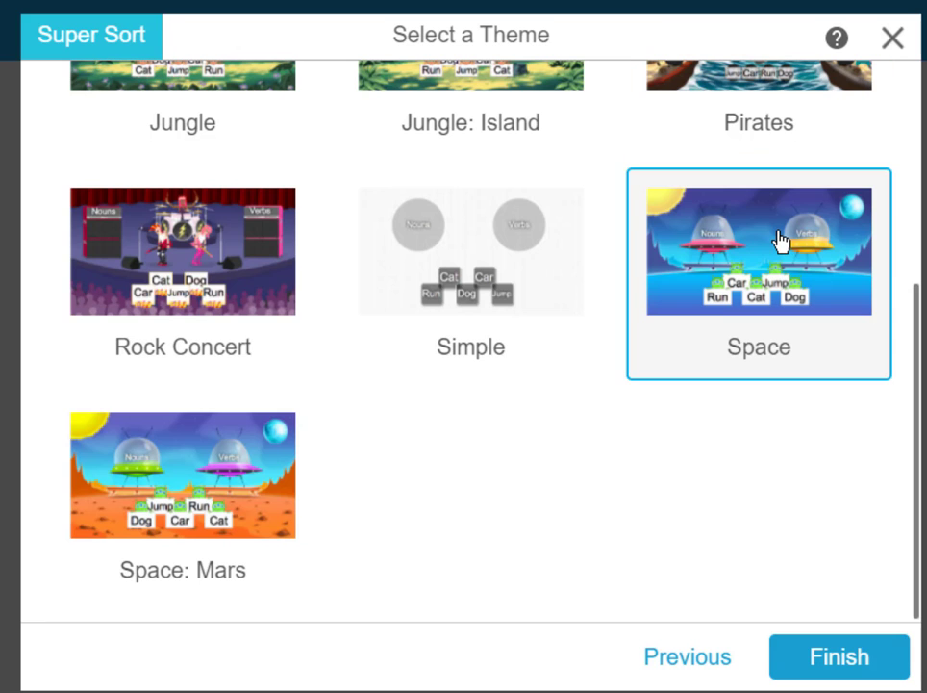
click(829, 663)
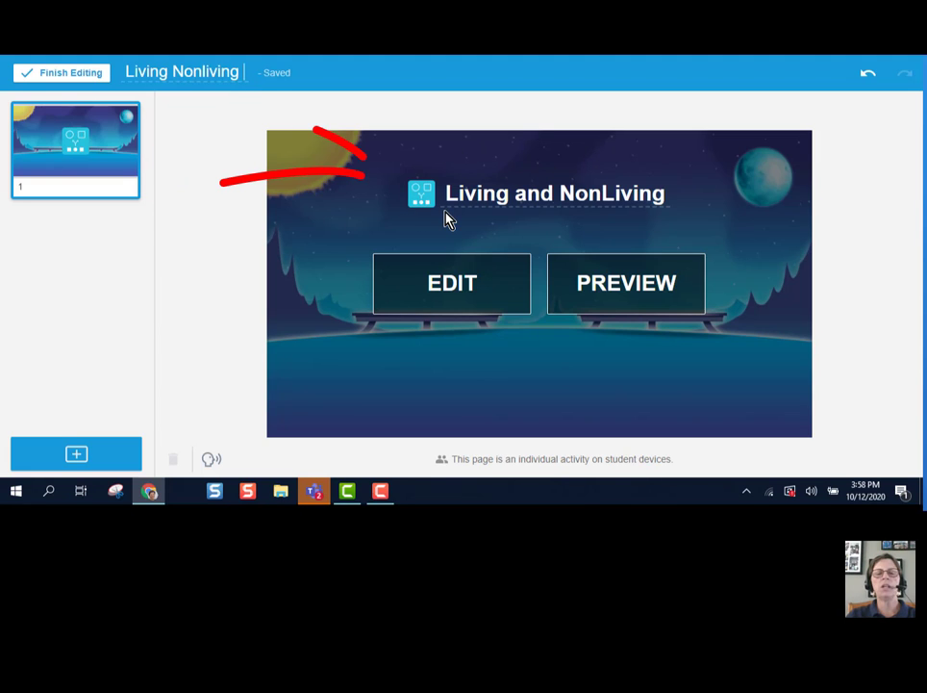
Step: Preview the Super Sort activity and sort the person's photo into Living
click(611, 294)
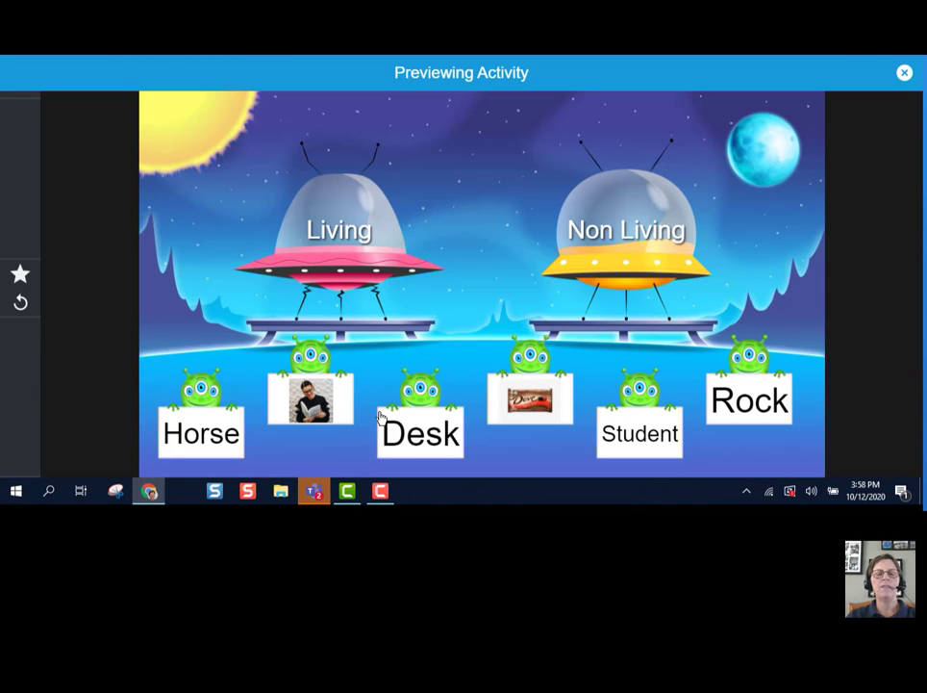
drag(314, 370, 338, 199)
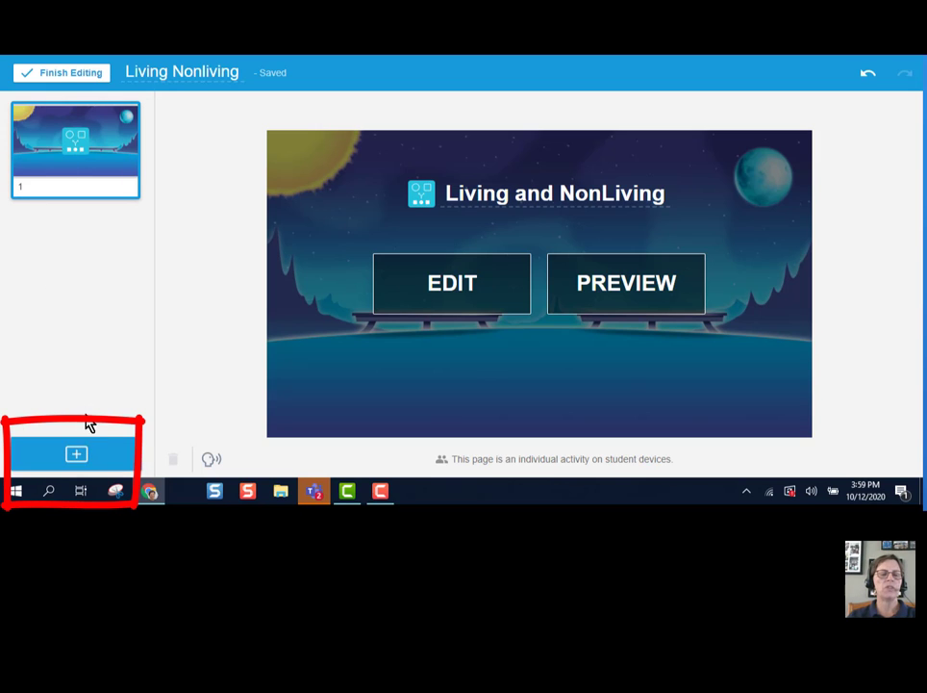
Step: Add a Response activity with the True or False question "A living thing can grow." and True as its answer
click(76, 458)
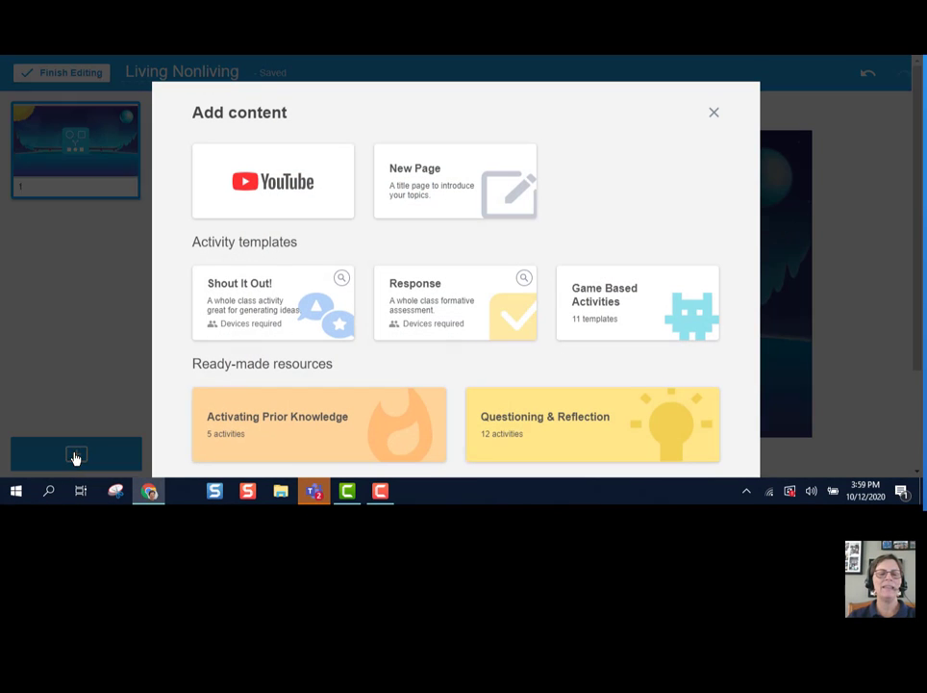
click(430, 308)
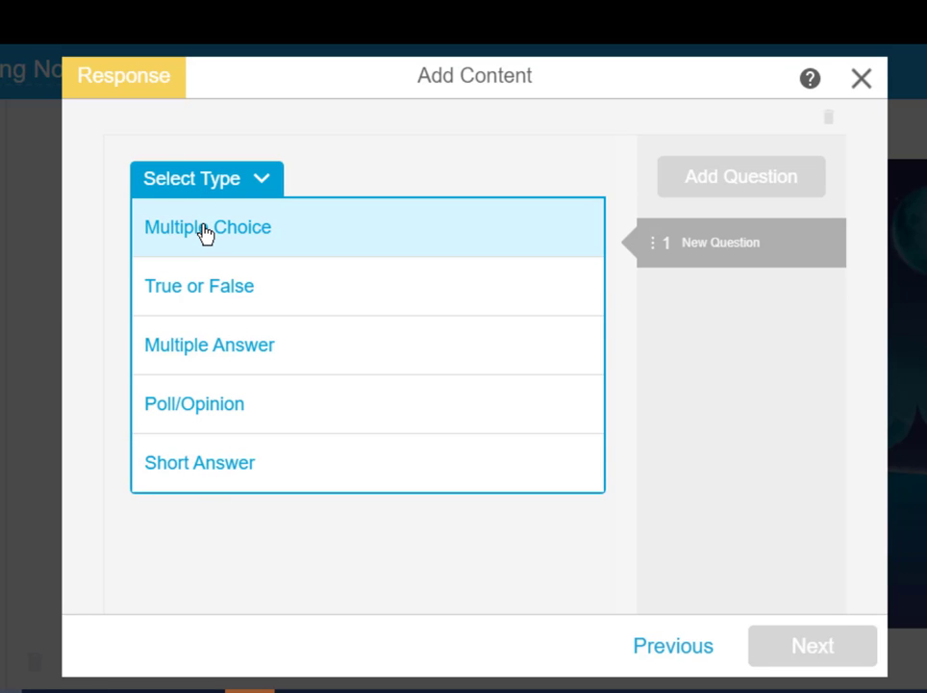
click(192, 288)
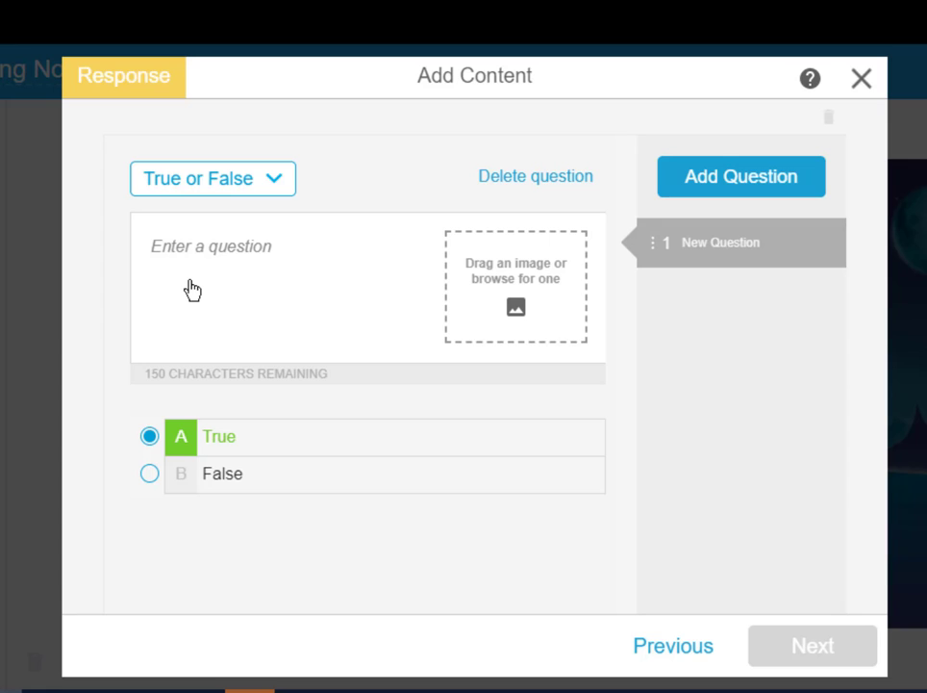
click(217, 247)
text(A living thing can grow.)
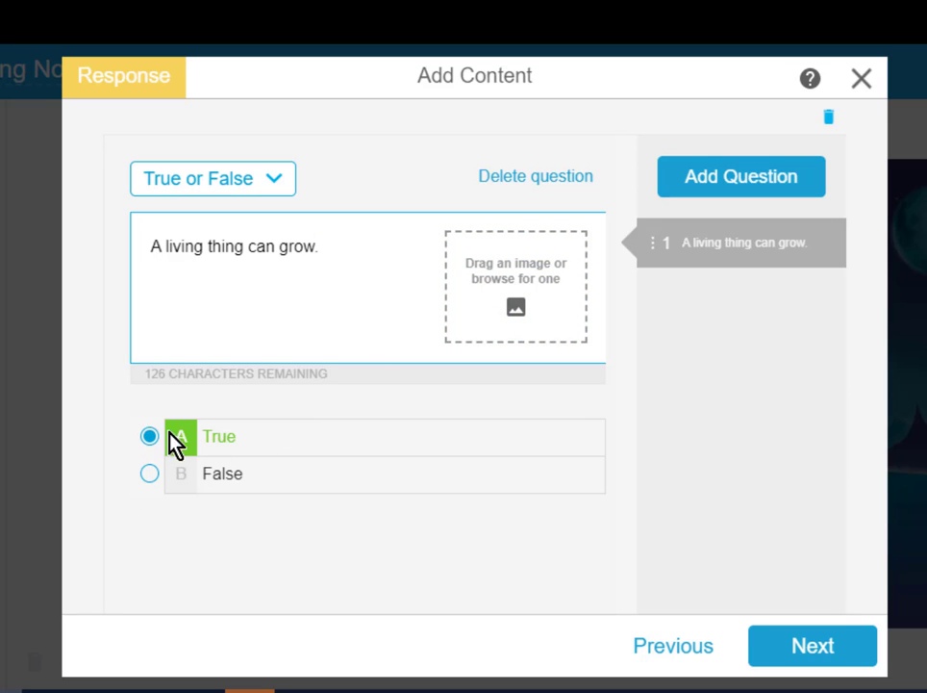
Step: Add the Multiple Choice question "Which is a living thing?" with answers Horse, Rock and roda, keeping Horse as correct, and proceed to the content review
click(727, 179)
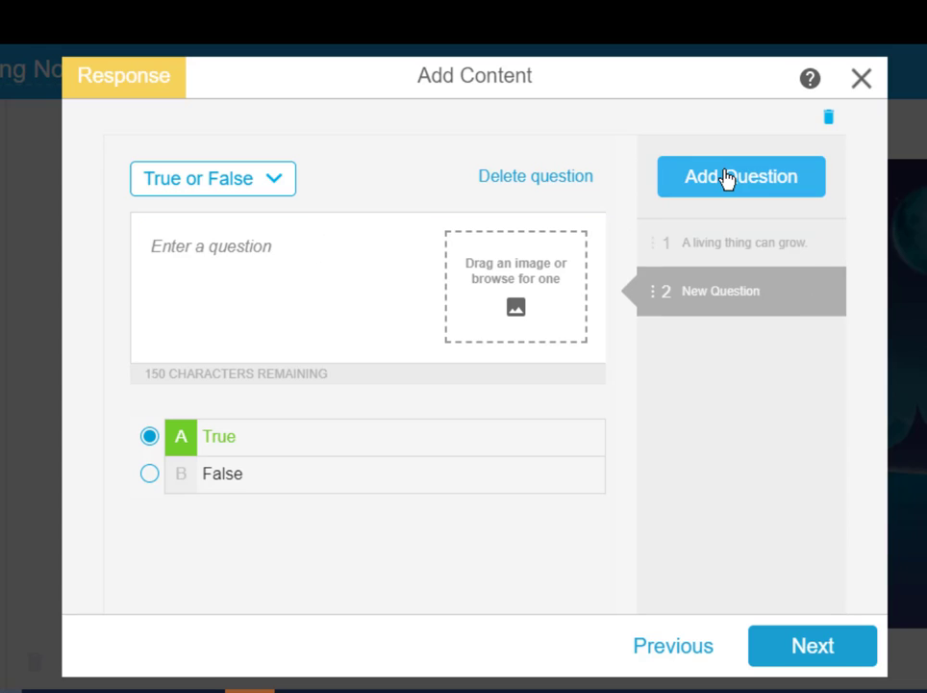
click(271, 185)
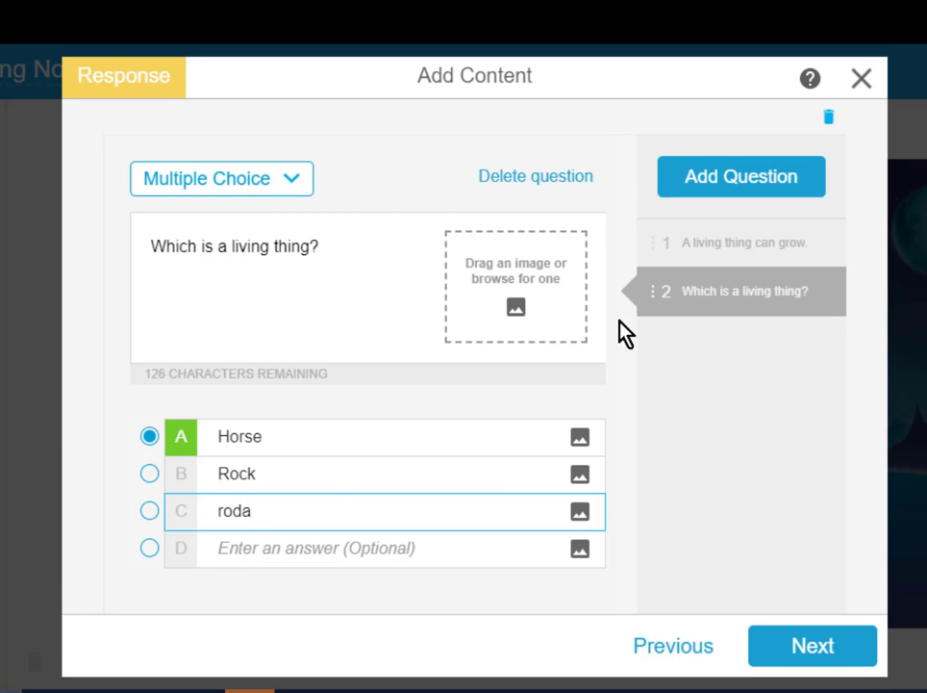
click(796, 649)
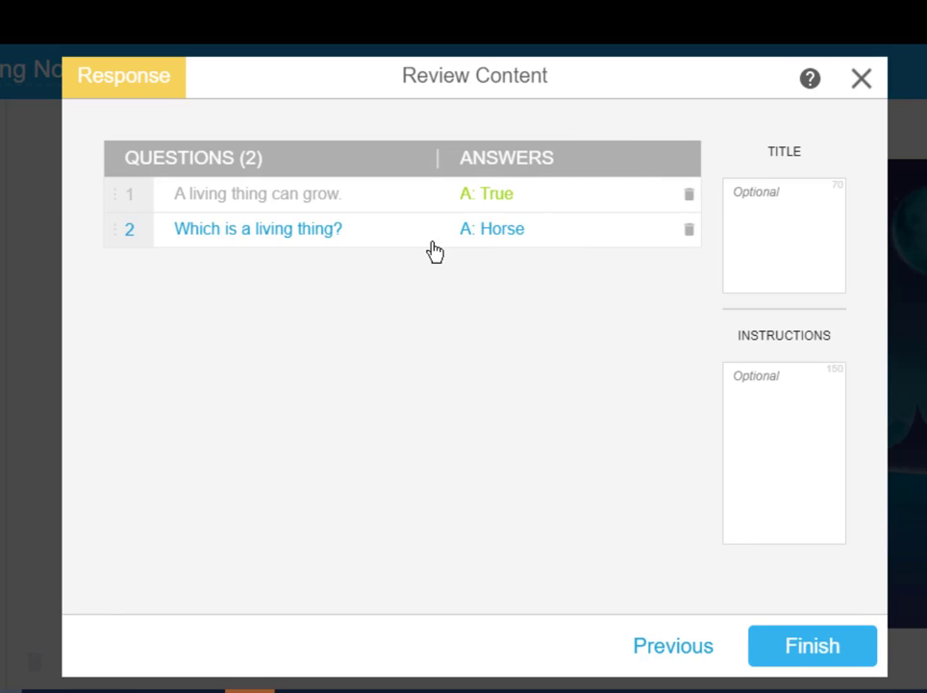
Step: Title the Response activity "Is it living or not living?", add the instructions "Answer the questions." and finish creating it
click(762, 183)
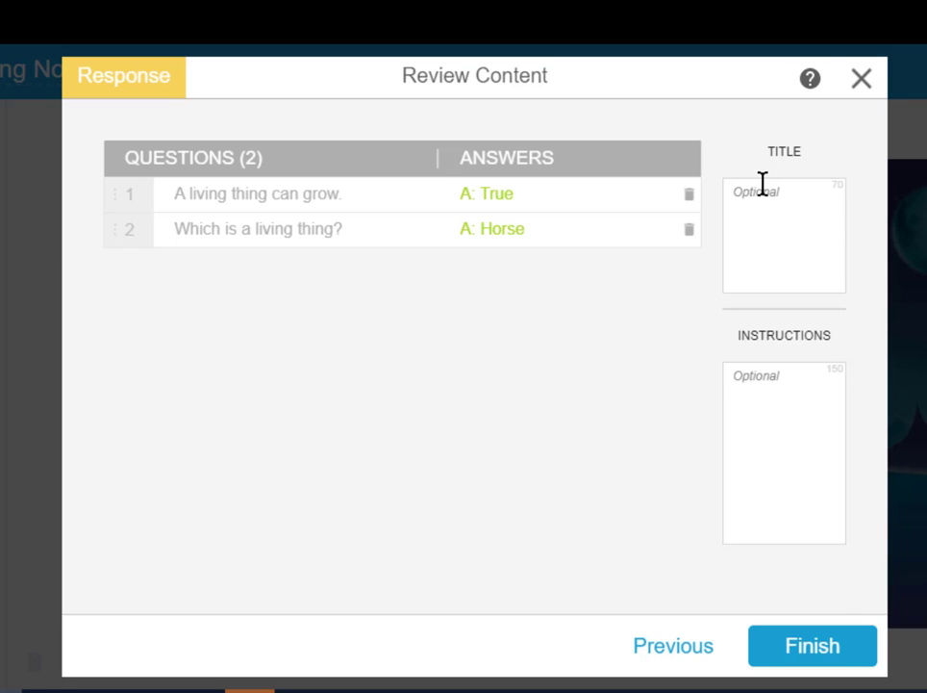
text(Is it living or not living?)
click(802, 374)
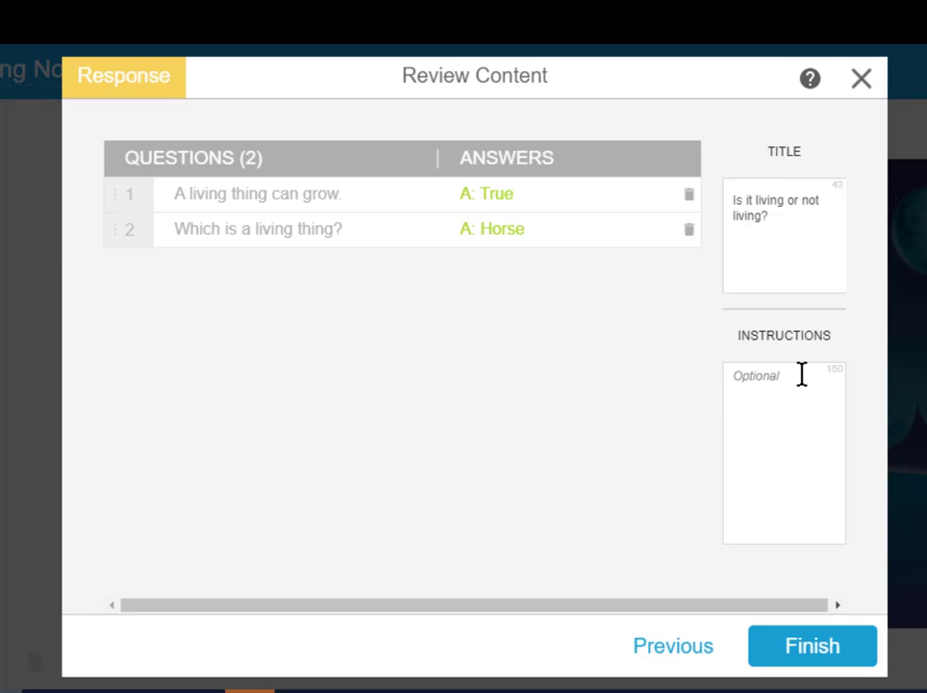
text(Answer the questions.)
click(780, 653)
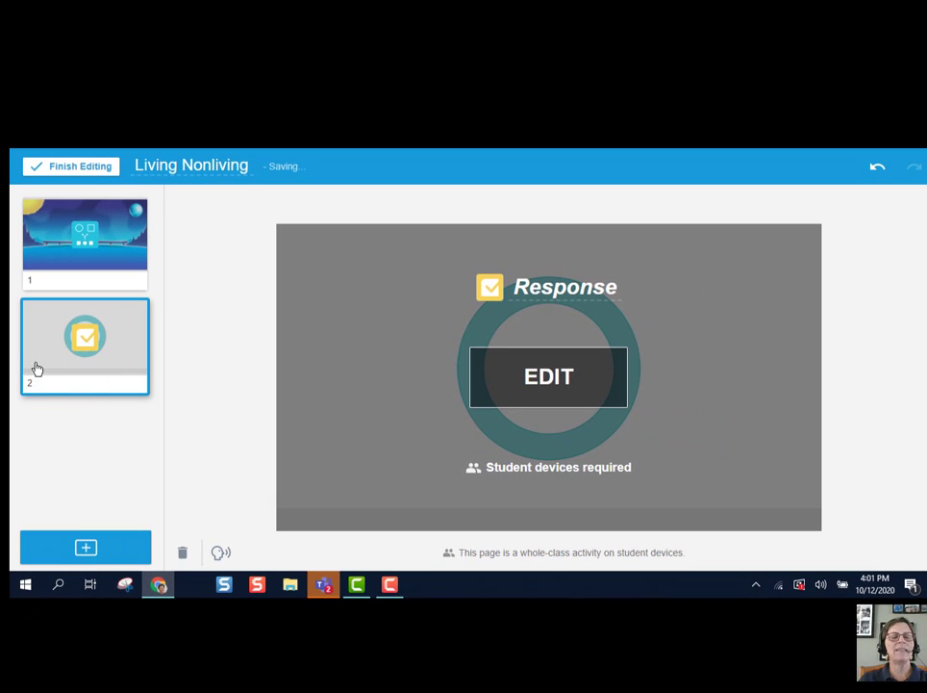
Step: Add the ready-made "Share three things you learned" activity from Questioning & Reflection and finish editing the lesson
click(86, 548)
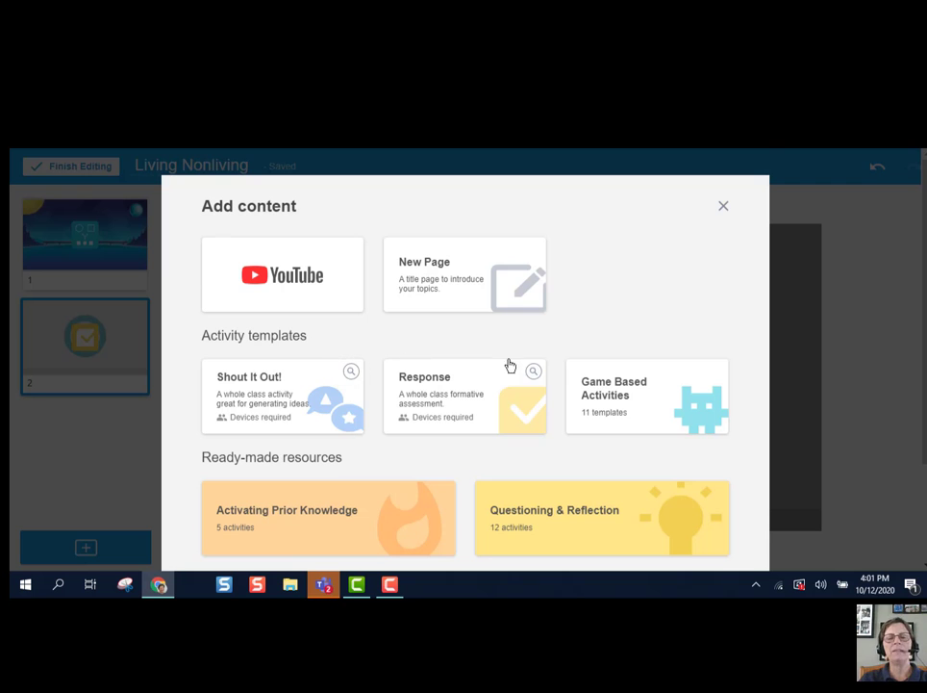
scroll(732, 310, down, 3)
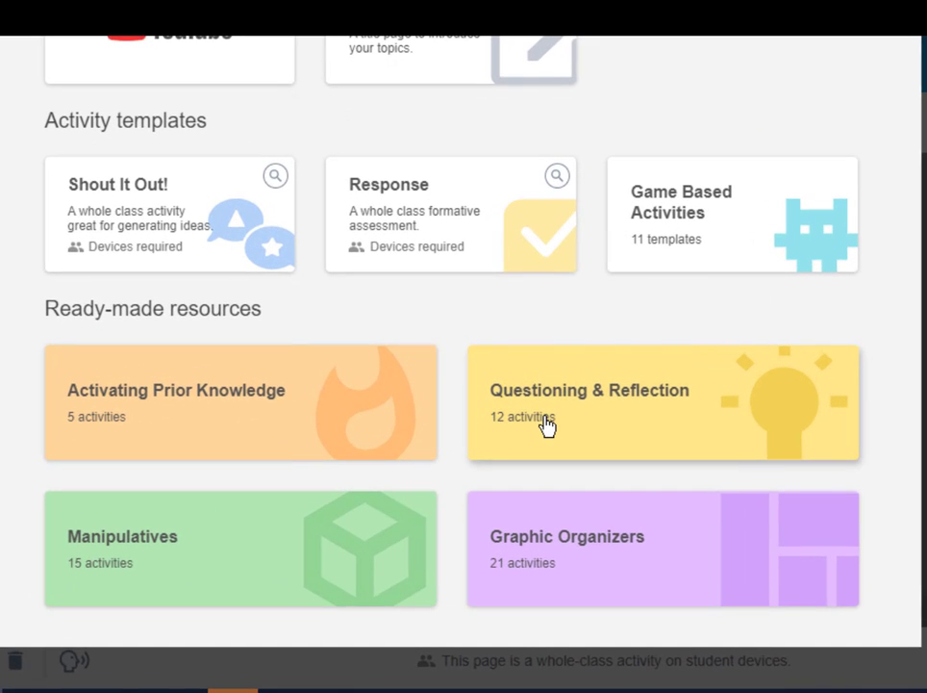
click(545, 426)
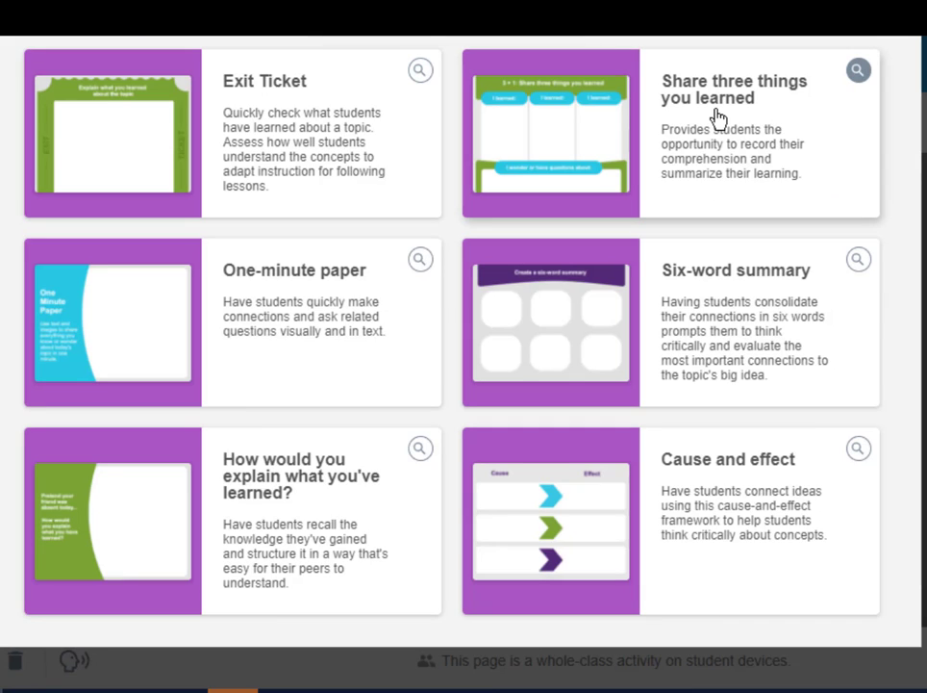
click(716, 117)
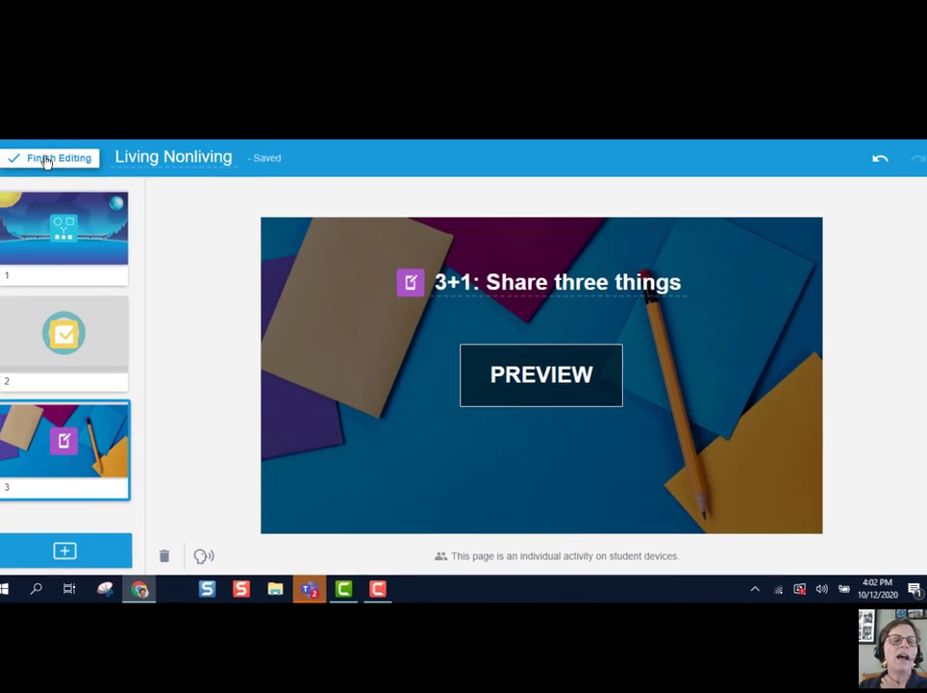
click(54, 159)
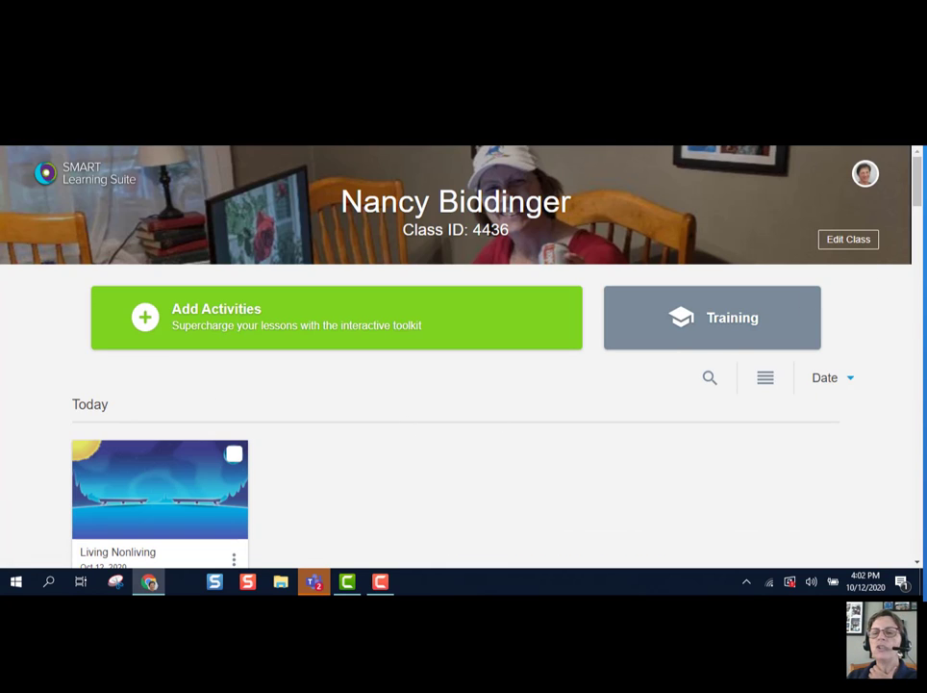
Step: Generate the student access link for the Living Nonliving lesson and copy it
scroll(313, 380, down, 3)
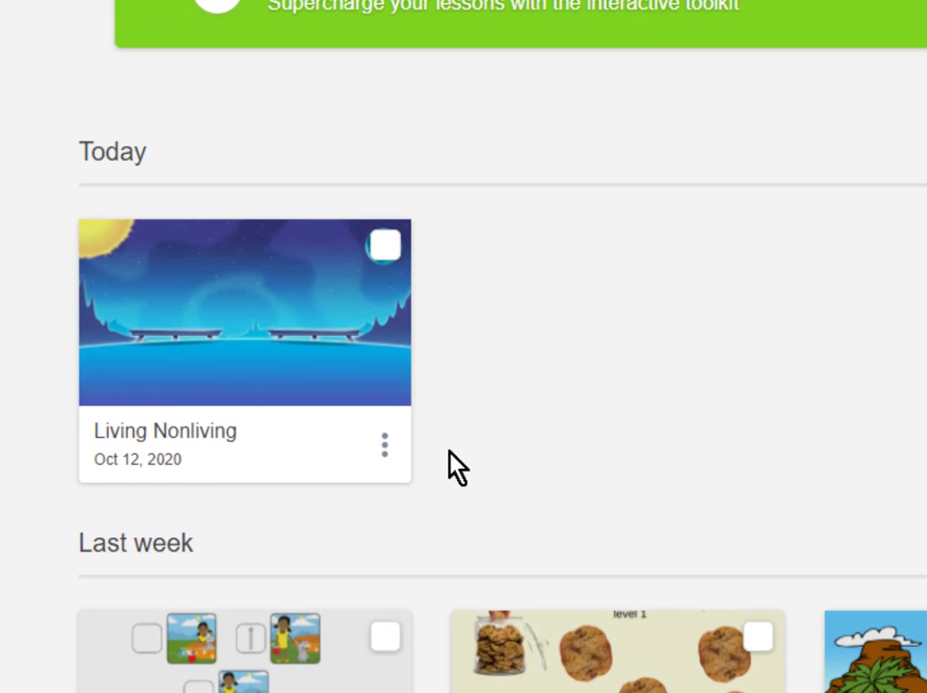
mouse_move(383, 424)
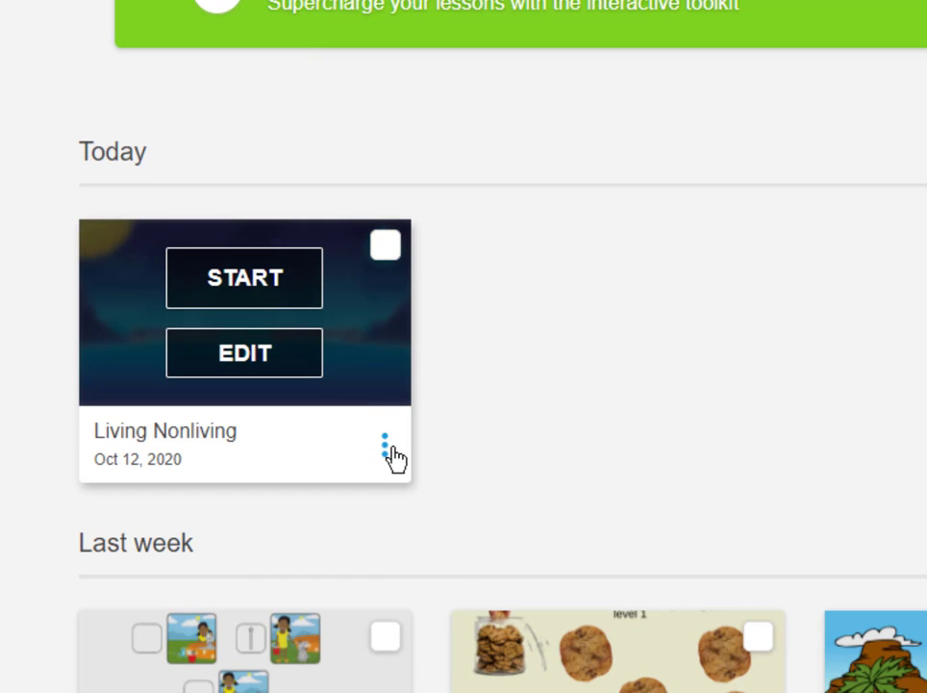
click(386, 449)
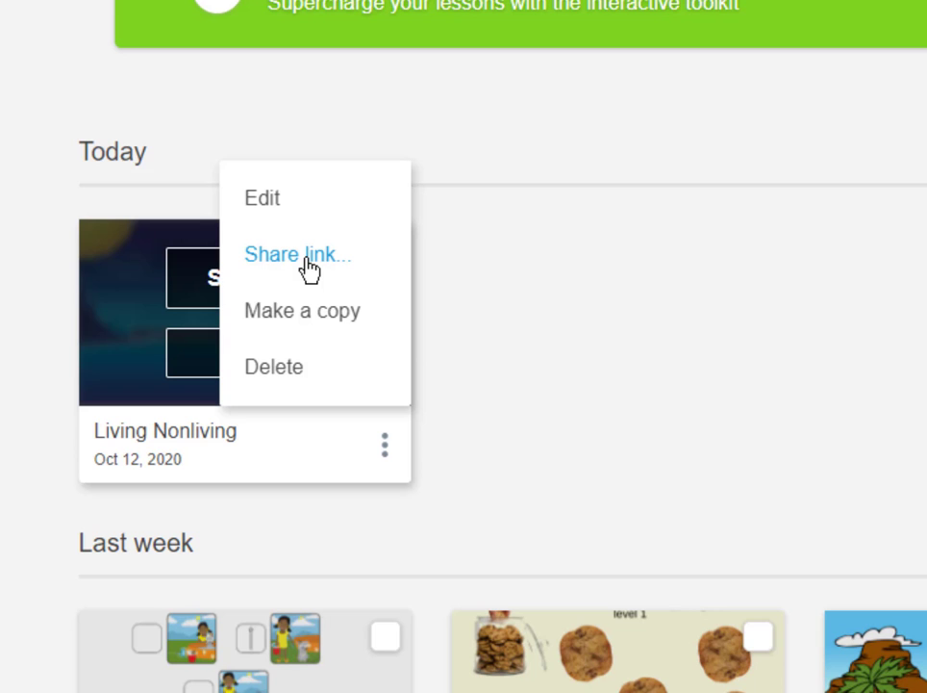
click(308, 270)
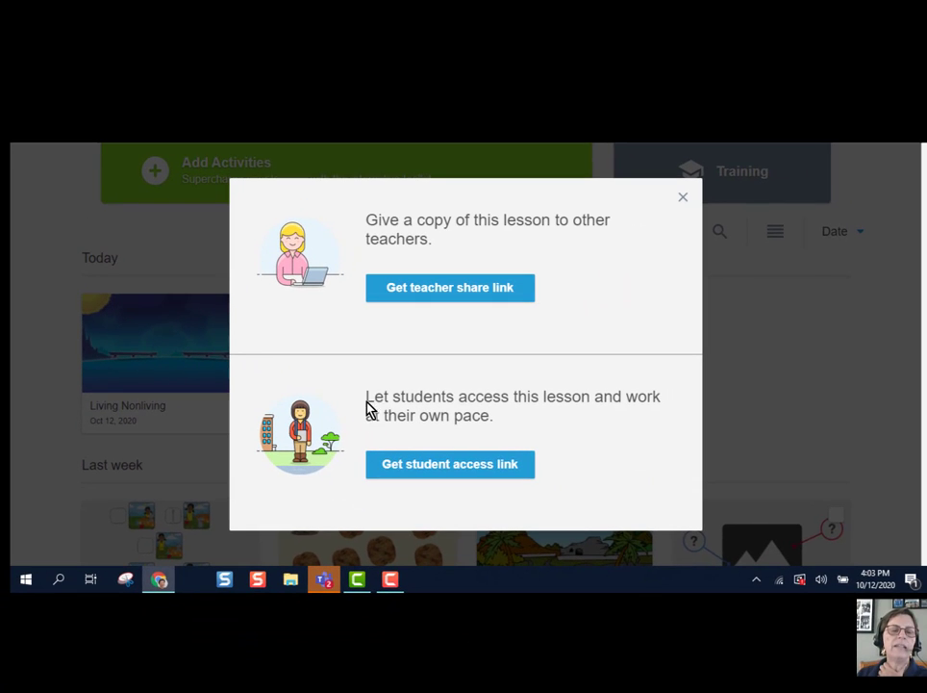
click(424, 468)
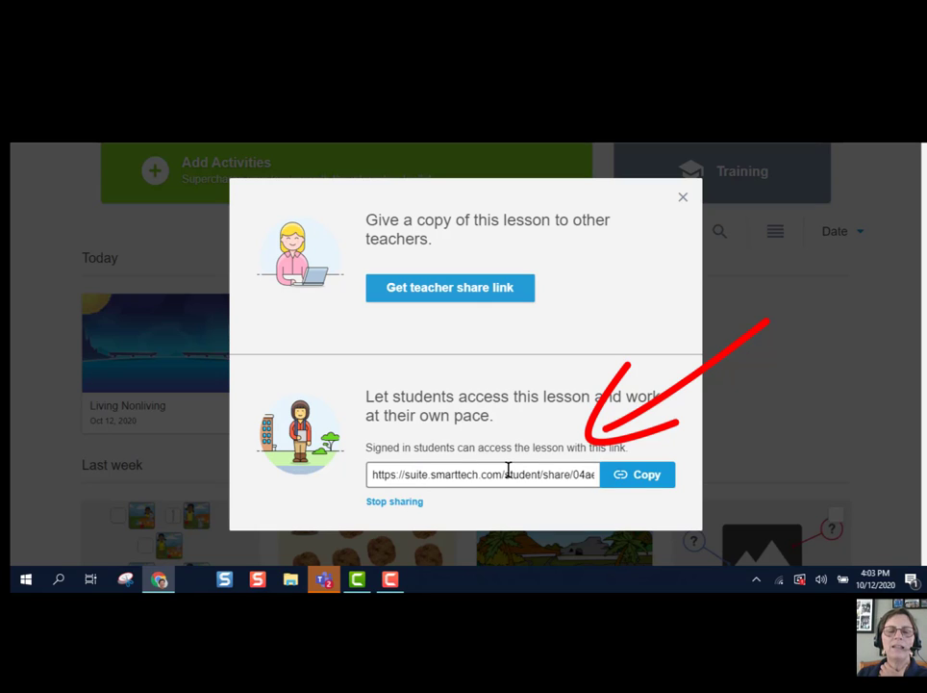
click(650, 482)
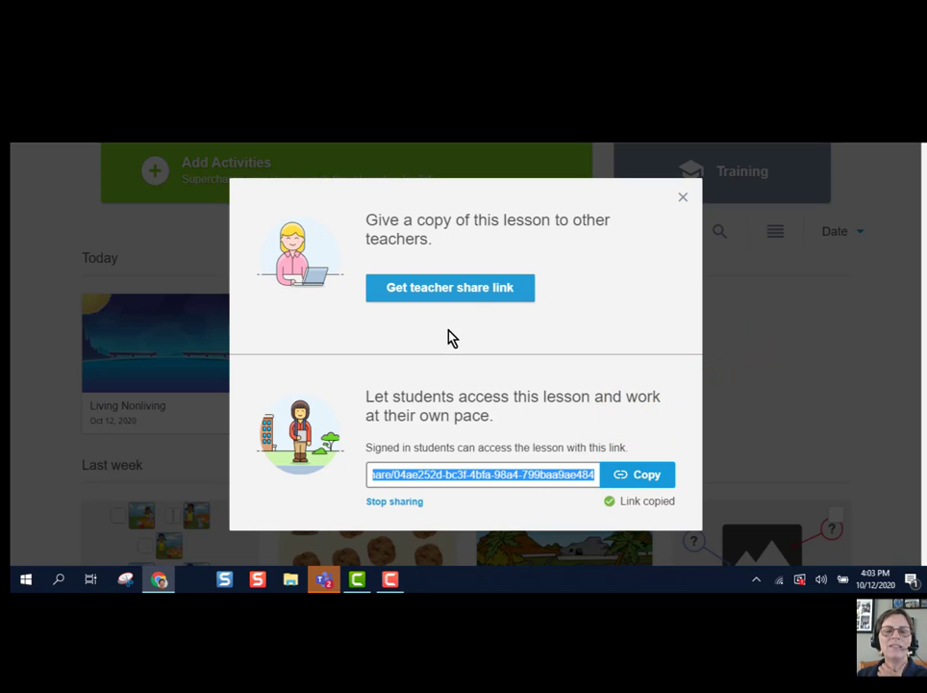
Step: Generate the teacher share link for the lesson, copy it and close the sharing options
click(436, 292)
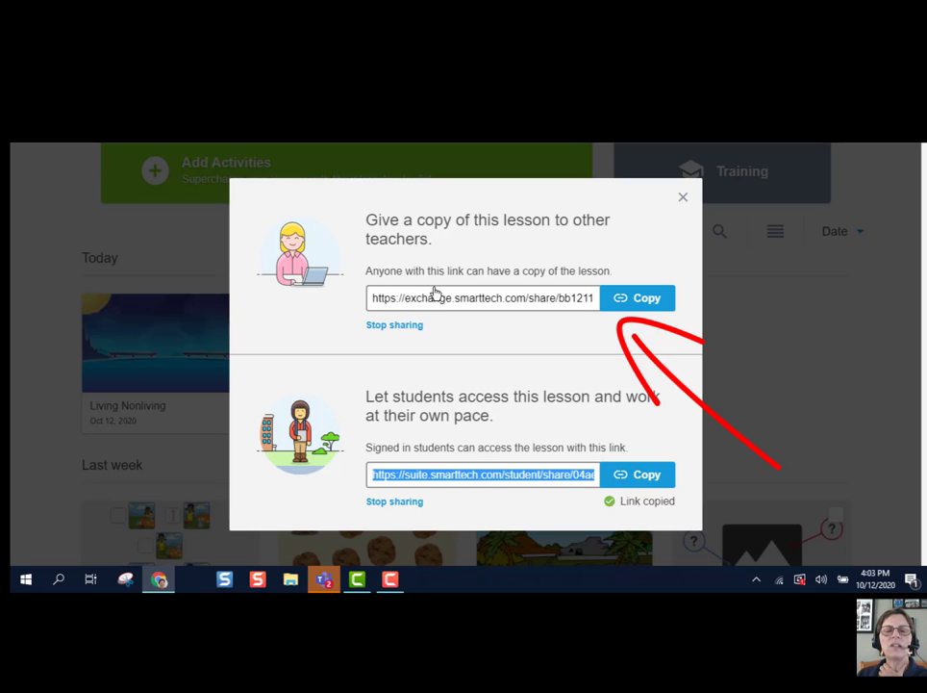
click(645, 300)
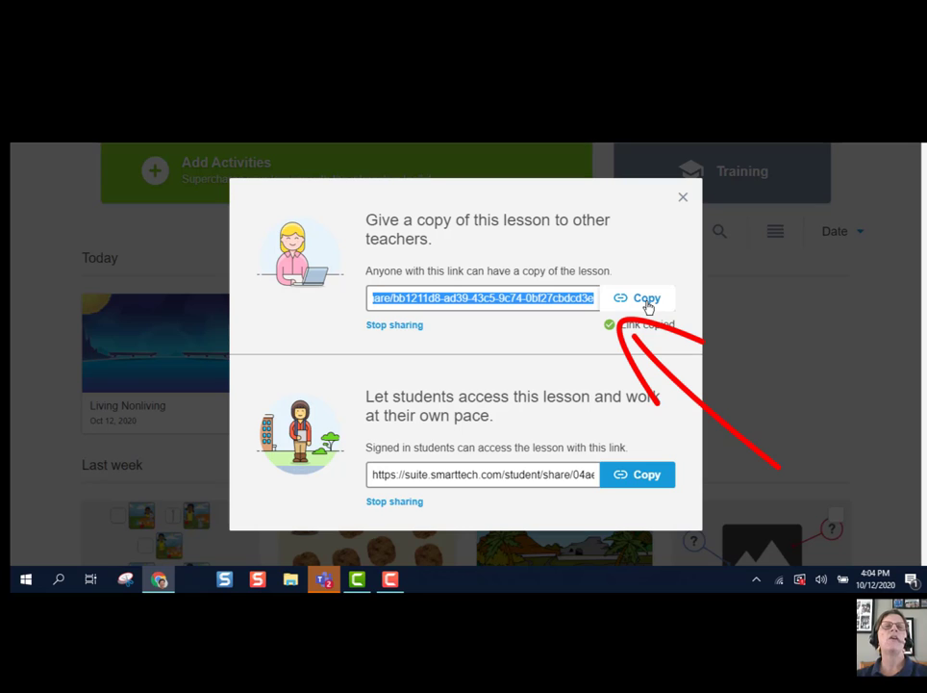
click(706, 323)
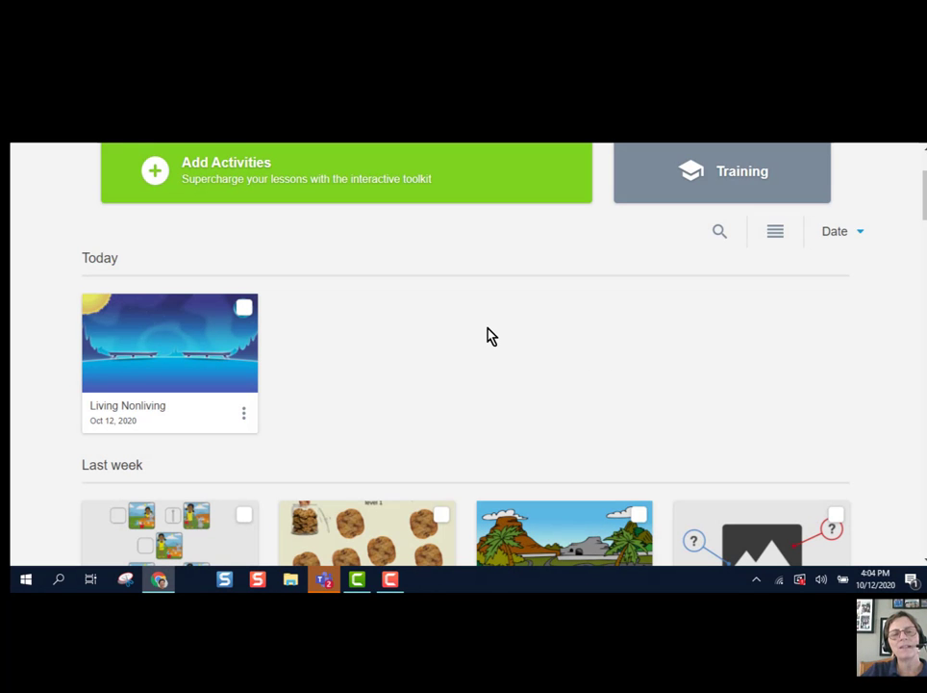
scroll(491, 335, up, 3)
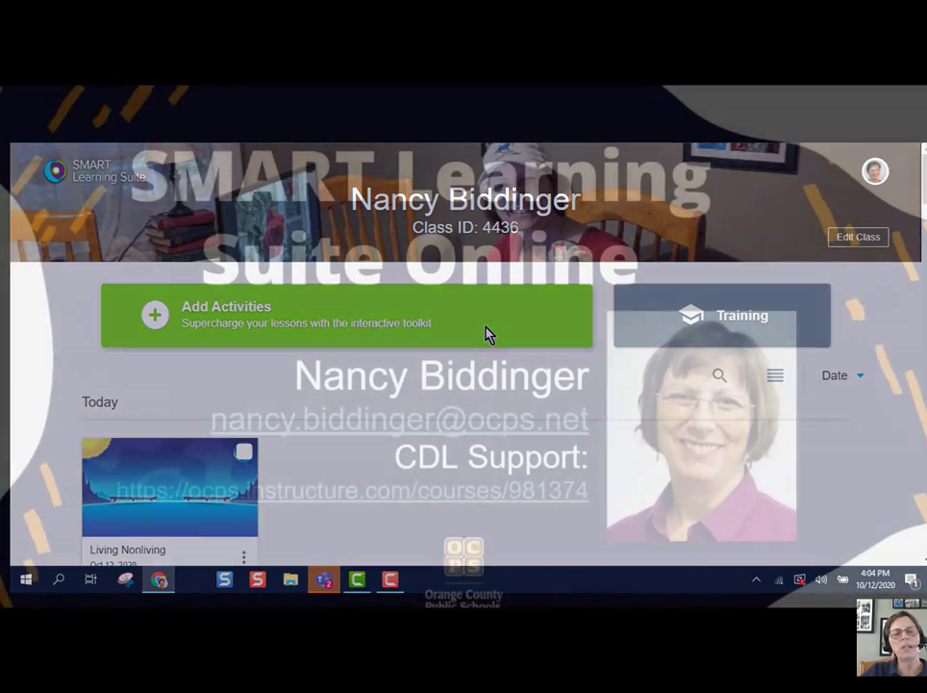